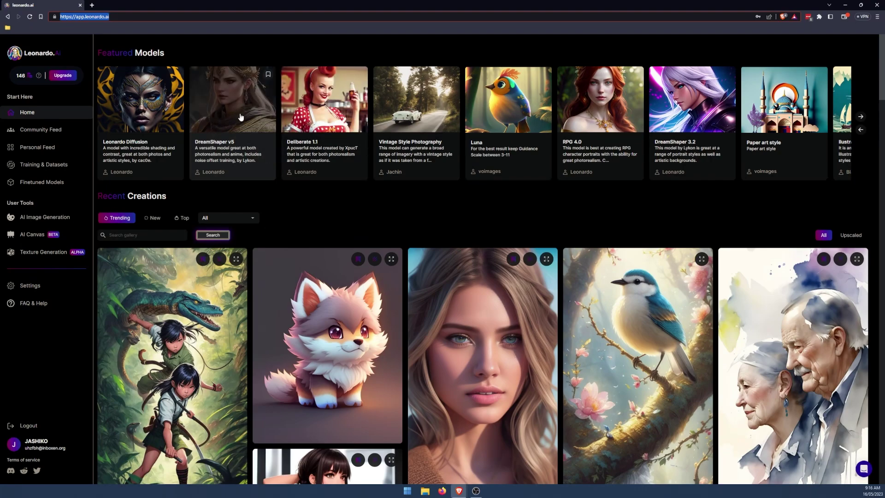
Browse the featured models carousel and launch the AI Generation Tool with RPG 4.0.
{"action": "left_click", "coordinate": [860, 116]}
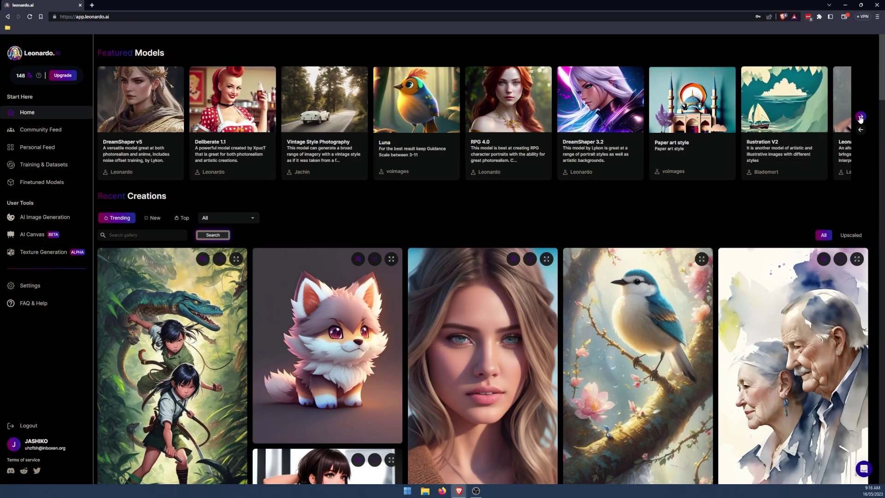
{"action": "left_click", "coordinate": [861, 117]}
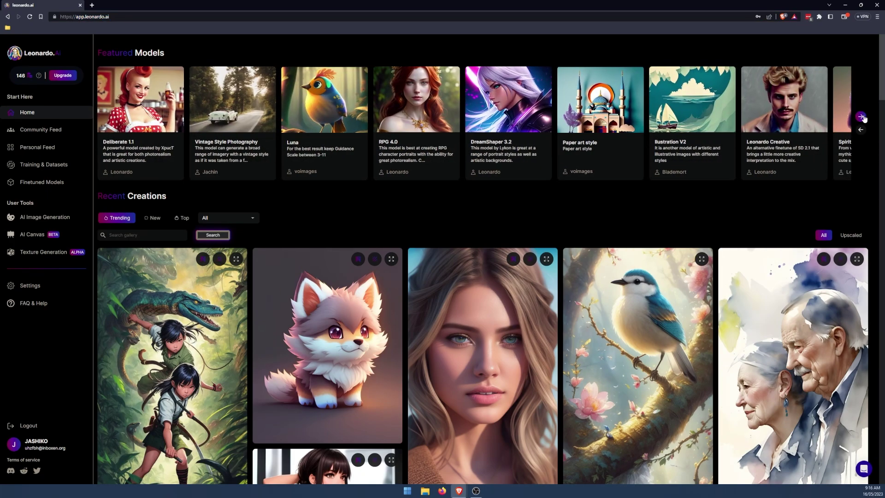
{"action": "left_click", "coordinate": [862, 118]}
{"action": "left_click", "coordinate": [861, 117]}
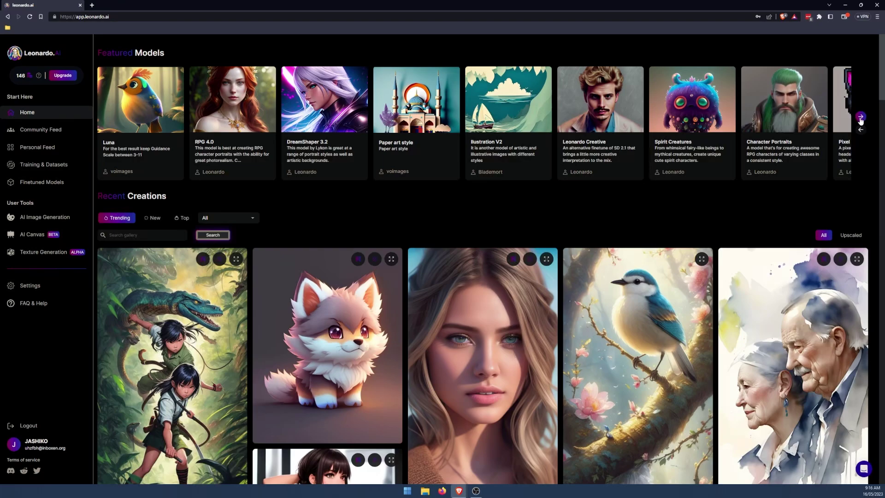
{"action": "left_click", "coordinate": [860, 118]}
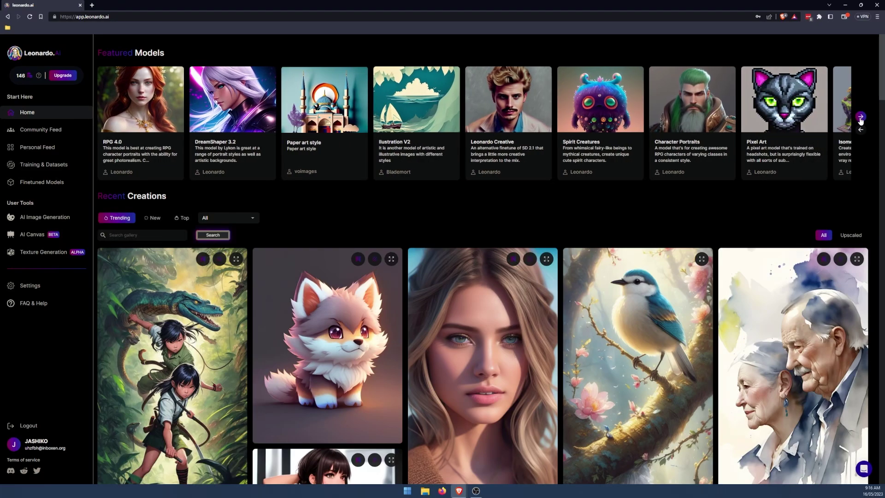
{"action": "left_click", "coordinate": [860, 118]}
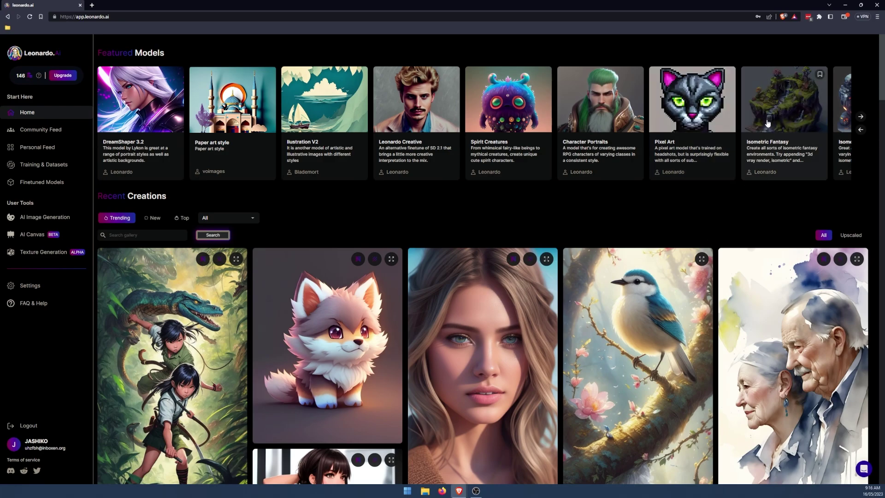
{"action": "left_click", "coordinate": [860, 118]}
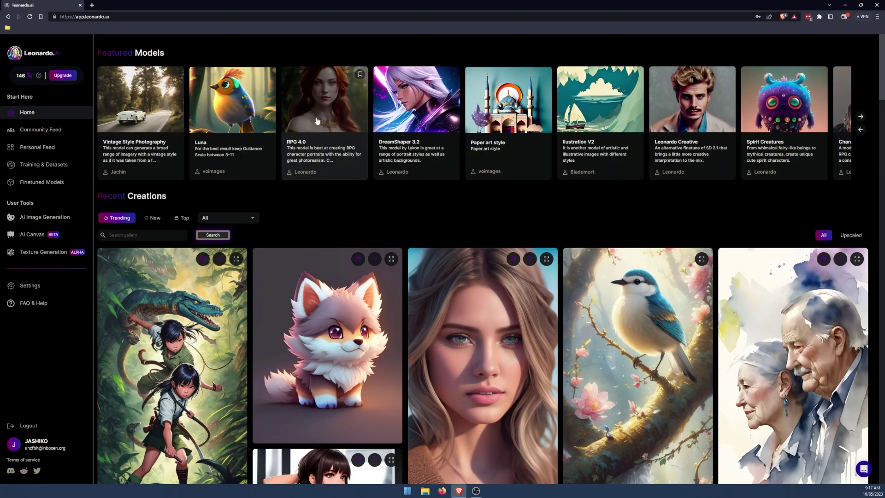
{"action": "left_click", "coordinate": [317, 111]}
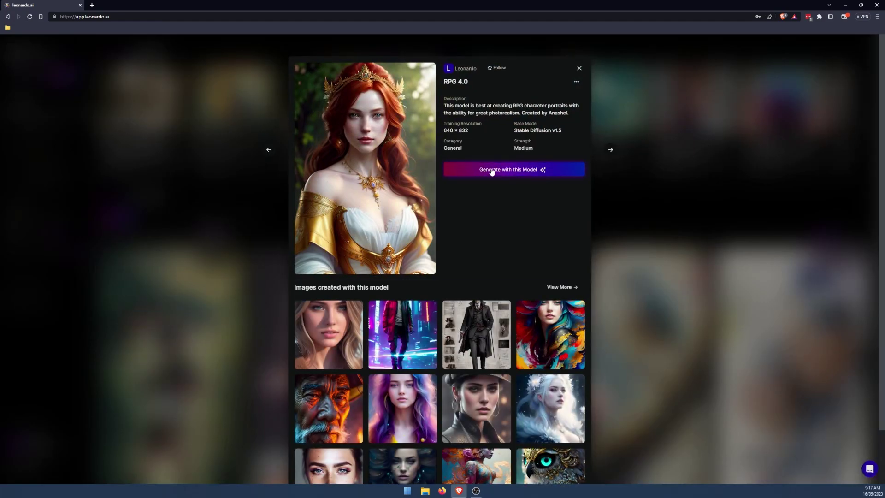
{"action": "left_click", "coordinate": [491, 172]}
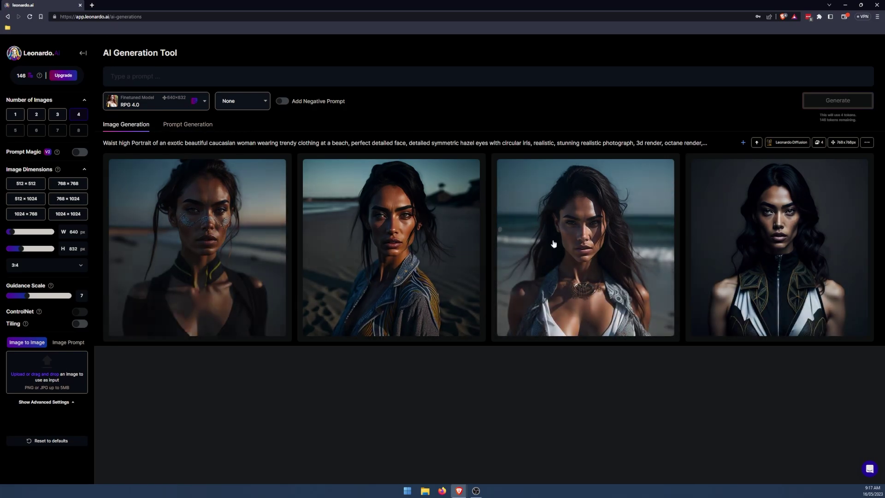
Paste the prompt of a cyberpunk woman with a neon-reflecting visor in a bustling city.
{"action": "left_click", "coordinate": [185, 76]}
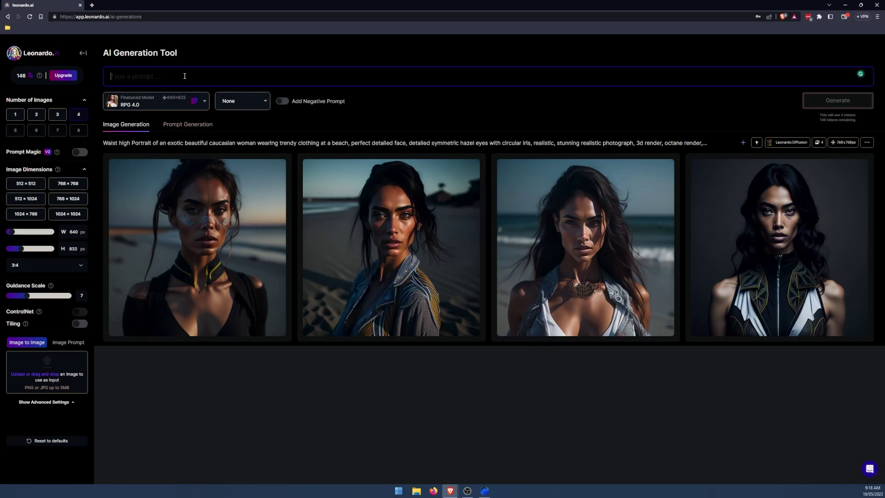
{"action": "type", "text": "A woman in cyberpunk attire stands amidst a bustling city intersection, wearing a high-tech visor that reflects neon lights. Holding a holographic map, she navigates through the futuristic metropolis, surrounded by hovering drones and towering holographic advertisements. Her expression reveals determination and curiosity as she ventures further into the cyberpunk realm."}
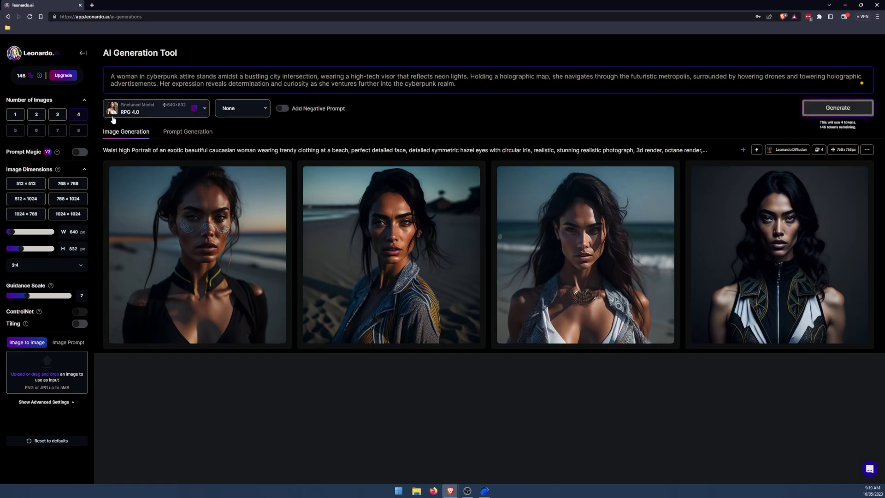
{"action": "left_click", "coordinate": [263, 110]}
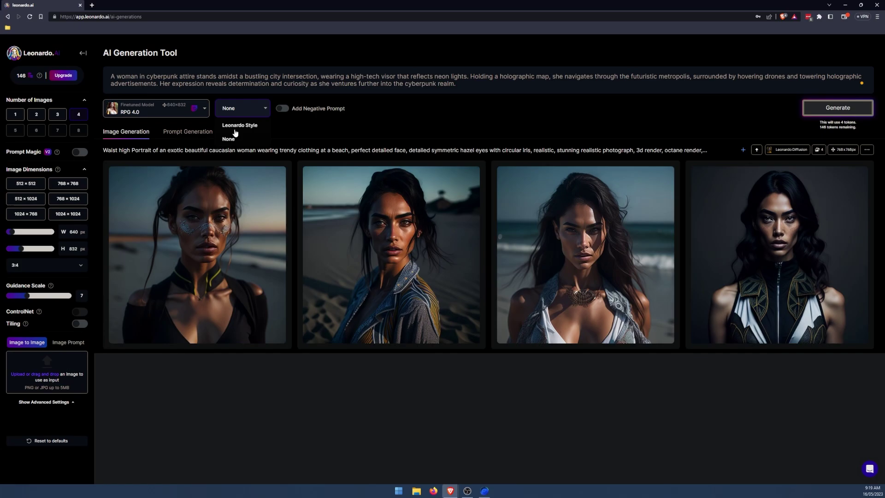
{"action": "left_click", "coordinate": [304, 131]}
{"action": "left_click", "coordinate": [282, 109]}
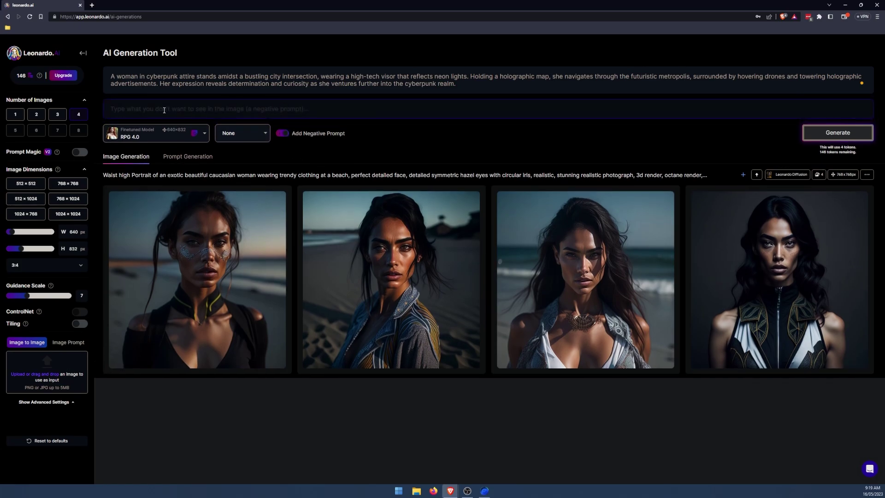
{"action": "left_click", "coordinate": [161, 111]}
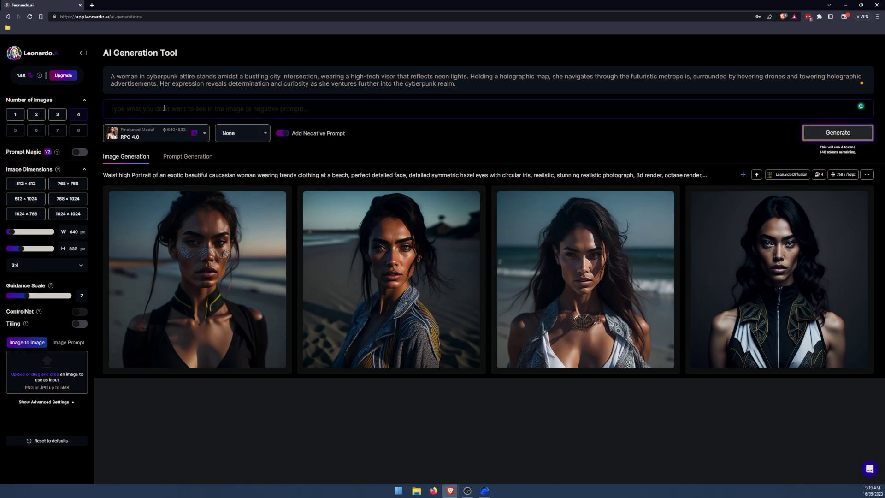
{"action": "type", "text": "dont use th"}
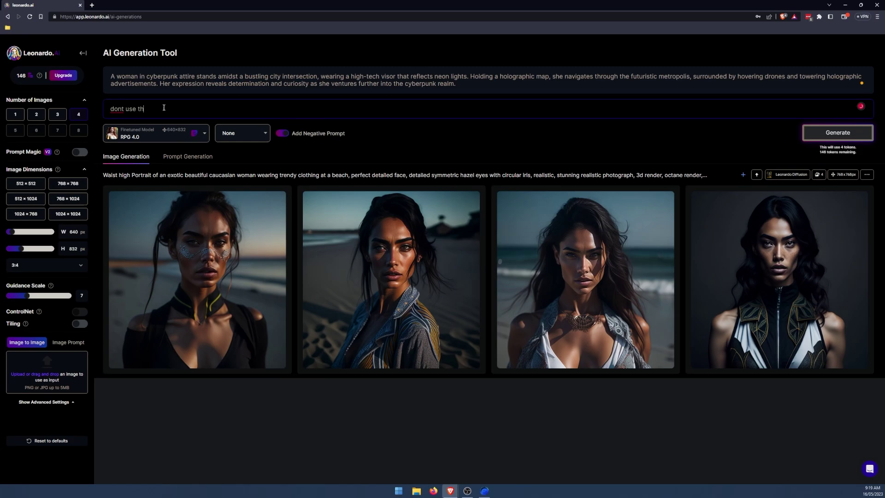
{"action": "type", "text": "e color"}
{"action": "key", "text": "BackSpace"}
{"action": "key", "text": "BackSpace"}
{"action": "key", "text": "BackSpace"}
{"action": "key", "text": "BackSpace"}
{"action": "key", "text": "BackSpace"}
{"action": "key", "text": "BackSpace"}
{"action": "key", "text": "BackSpace"}
{"action": "key", "text": "BackSpace"}
{"action": "key", "text": "BackSpace"}
{"action": "key", "text": "BackSpace"}
{"action": "key", "text": "BackSpace"}
{"action": "key", "text": "BackSpace"}
{"action": "key", "text": "BackSpace"}
{"action": "key", "text": "BackSpace"}
{"action": "key", "text": "BackSpace"}
{"action": "key", "text": "BackSpace"}
{"action": "key", "text": "BackSpace"}
{"action": "key", "text": "BackSpace"}
{"action": "key", "text": "BackSpace"}
{"action": "type", "text": "blue hats bif"}
{"action": "key", "text": "BackSpace"}
{"action": "key", "text": "BackSpace"}
{"action": "key", "text": "BackSpace"}
{"action": "key", "text": "BackSpace"}
{"action": "key", "text": "BackSpace"}
{"action": "key", "text": "BackSpace"}
{"action": "key", "text": "BackSpace"}
{"action": "key", "text": "BackSpace"}
{"action": "key", "text": "BackSpace"}
{"action": "key", "text": "BackSpace"}
{"action": "key", "text": "BackSpace"}
{"action": "key", "text": "BackSpace"}
{"action": "key", "text": "BackSpace"}
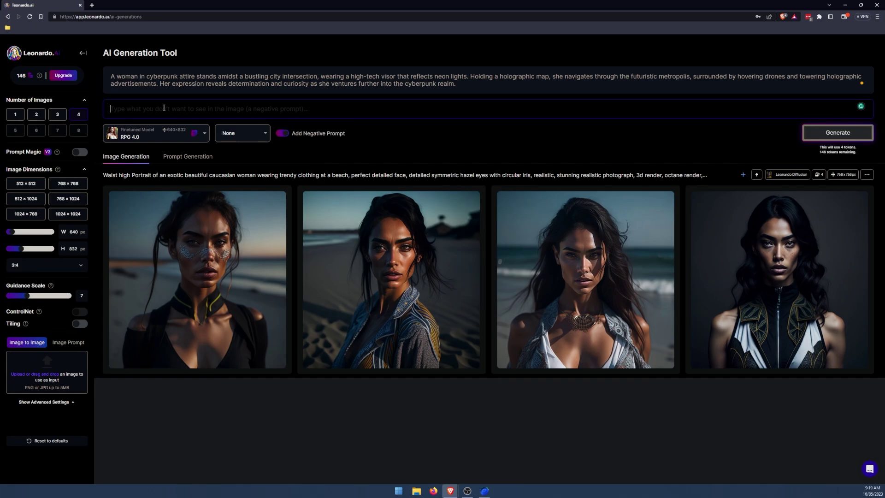
{"action": "type", "text": "blue"}
{"action": "type", "text": ", hats"}
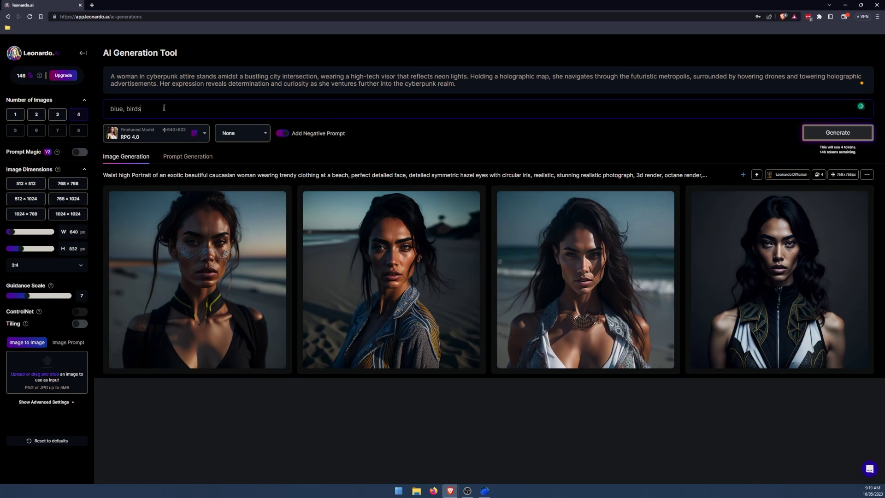
{"action": "key", "text": "BackSpace"}
{"action": "key", "text": "BackSpace"}
{"action": "key", "text": "BackSpace"}
{"action": "key", "text": "BackSpace"}
{"action": "key", "text": "BackSpace"}
{"action": "key", "text": "BackSpace"}
{"action": "key", "text": "BackSpace"}
{"action": "key", "text": "BackSpace"}
{"action": "key", "text": "BackSpace"}
{"action": "key", "text": "BackSpace"}
{"action": "left_click", "coordinate": [283, 133]}
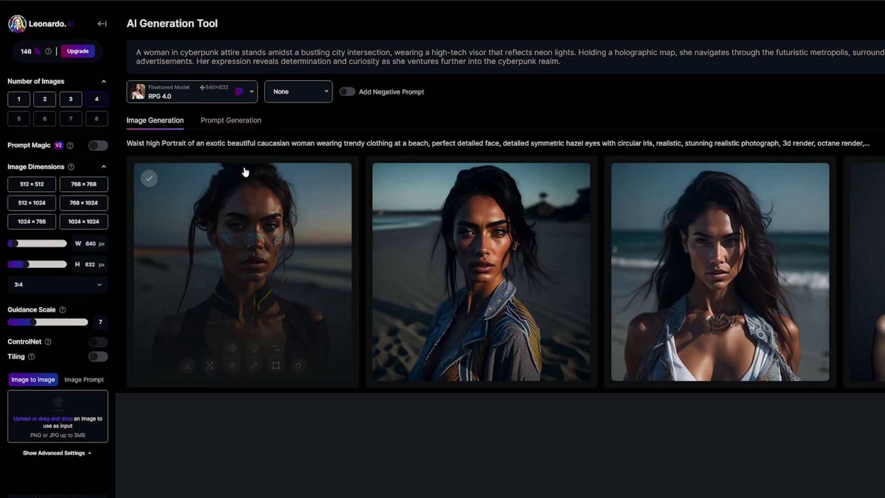
Try each preset image size from 768×768 to 1024×1024, then settle on 512×512.
{"action": "left_click", "coordinate": [28, 186]}
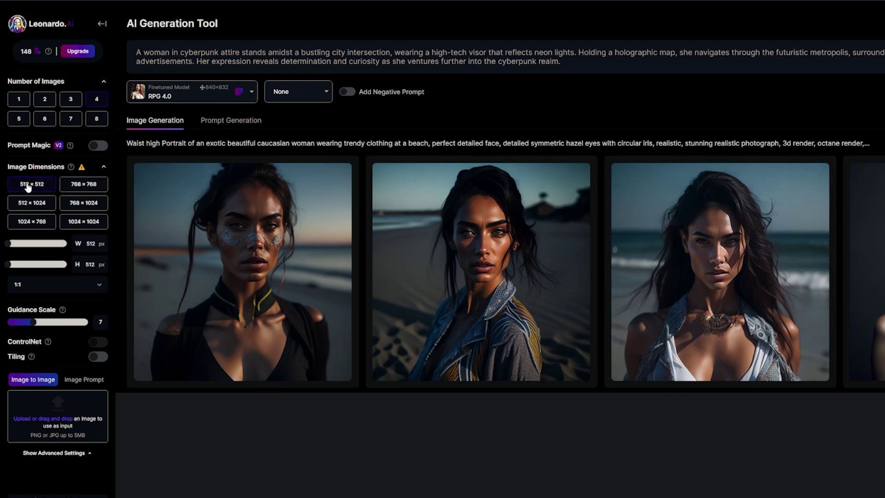
{"action": "left_click", "coordinate": [81, 186]}
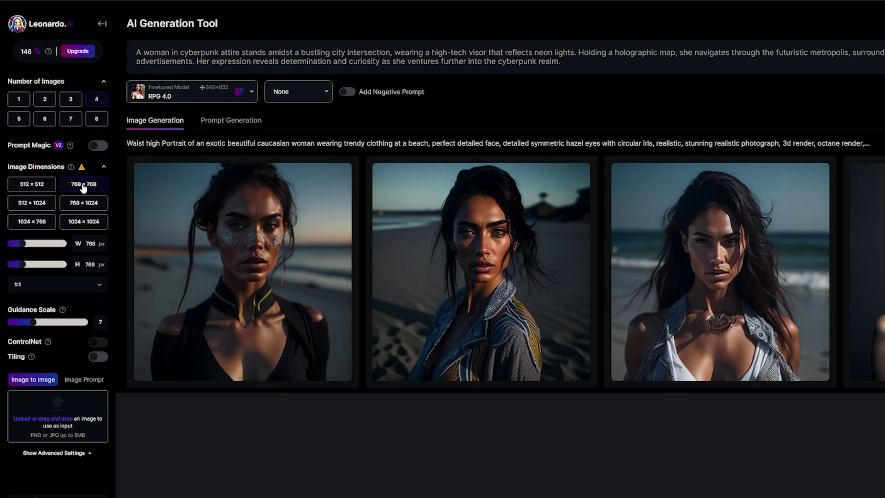
{"action": "left_click", "coordinate": [75, 205]}
{"action": "left_click", "coordinate": [31, 222]}
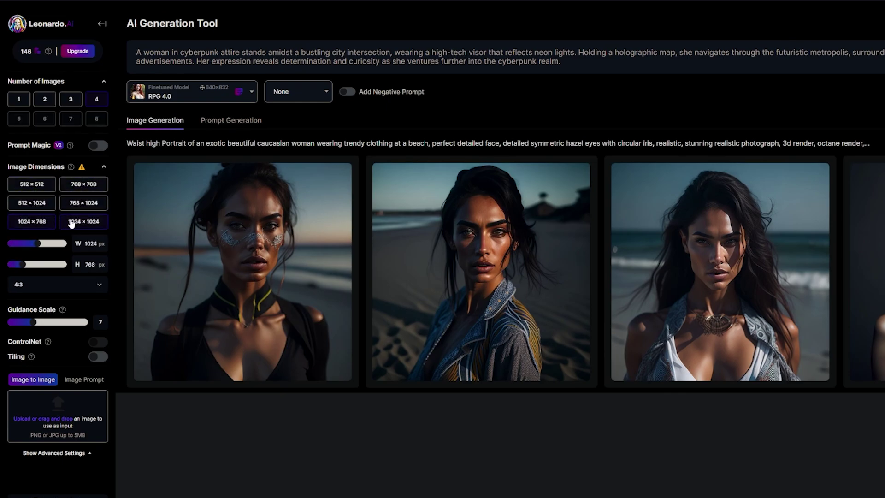
{"action": "left_click", "coordinate": [72, 223]}
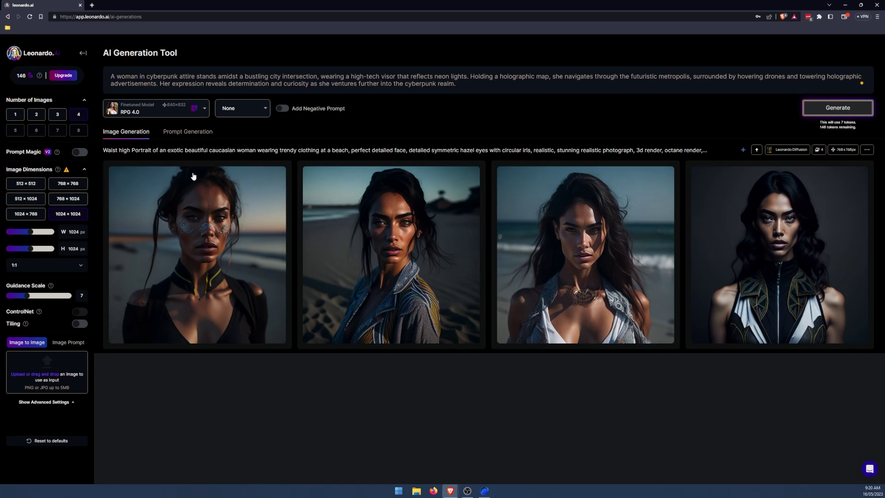
{"action": "left_click", "coordinate": [22, 186]}
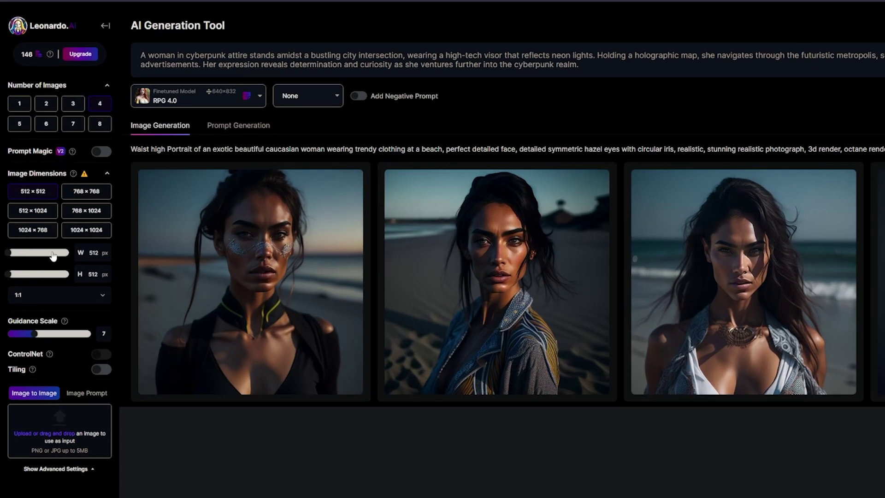
Keep the 1:1 aspect ratio and check the Guidance Scale information.
{"action": "left_click", "coordinate": [90, 295]}
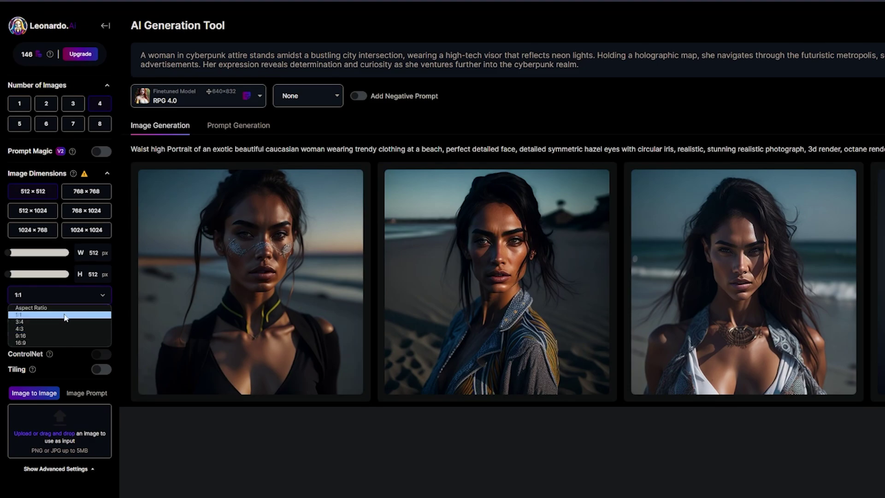
{"action": "left_click", "coordinate": [102, 286]}
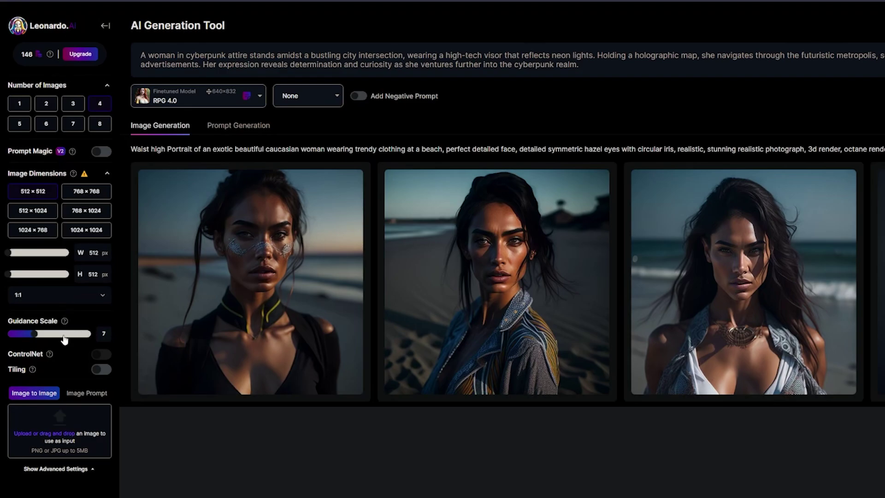
{"action": "mouse_move", "coordinate": [64, 323]}
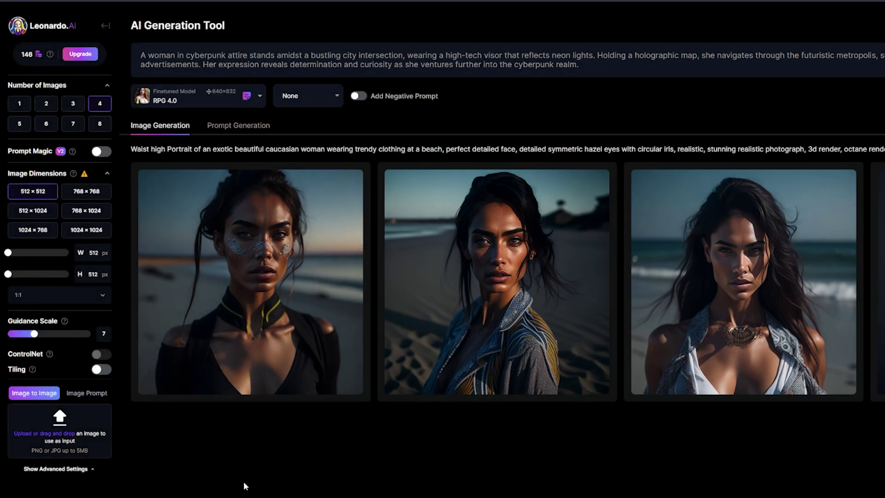
{"action": "mouse_move", "coordinate": [62, 324]}
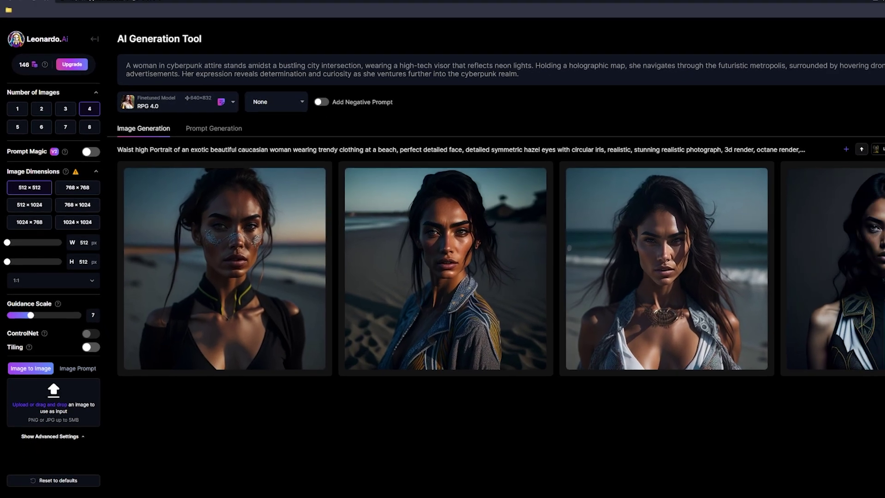
Generate the four cyberpunk images, then bring up the available models list.
{"action": "left_click", "coordinate": [836, 109]}
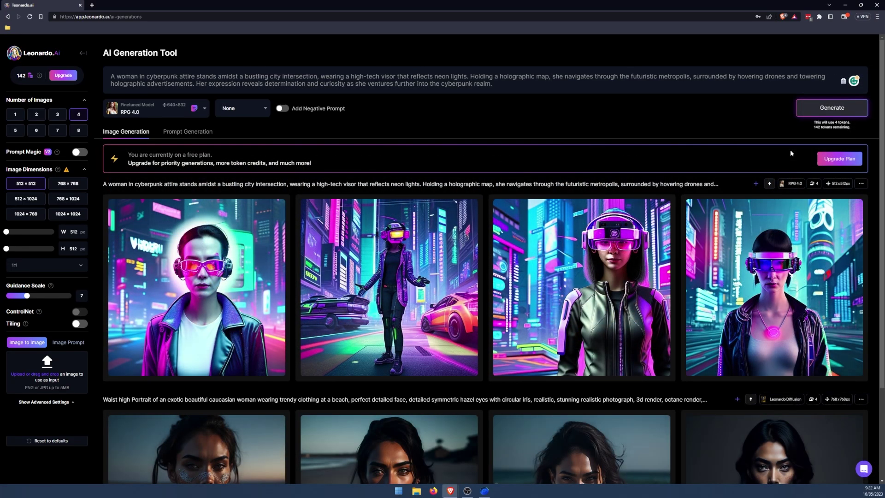
{"action": "mouse_move", "coordinate": [213, 251]}
{"action": "left_click", "coordinate": [206, 112]}
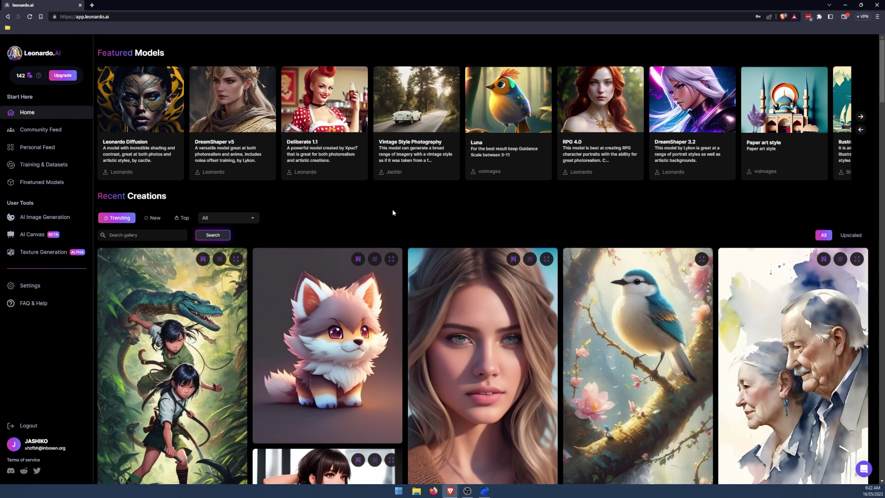
Start generating with the Isometric Fantasy model from Featured Models.
{"action": "left_click", "coordinate": [860, 116]}
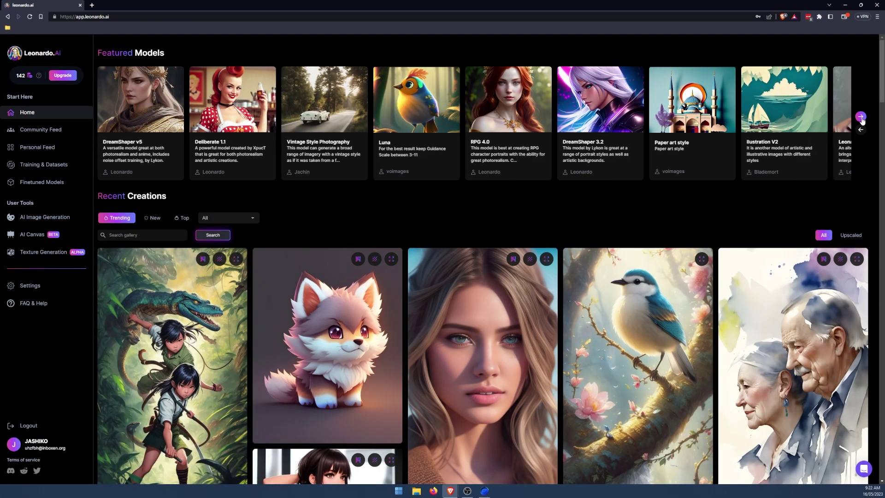
{"action": "left_click", "coordinate": [680, 106]}
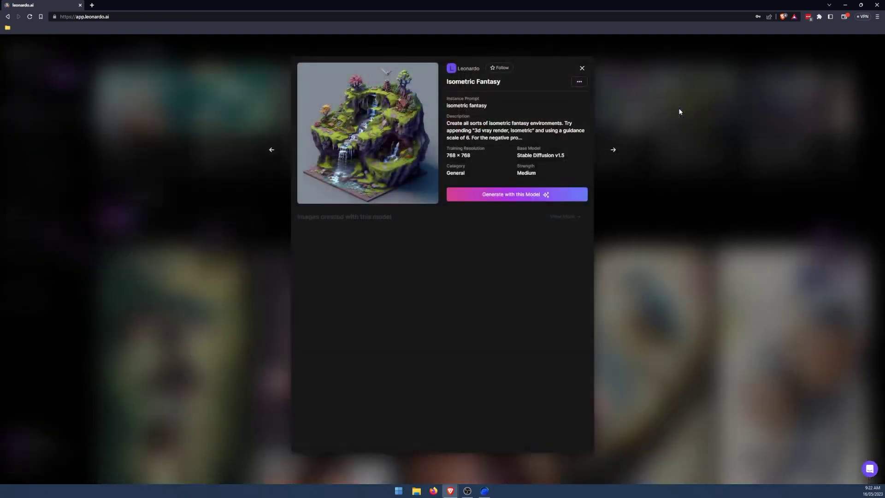
{"action": "left_click", "coordinate": [502, 193]}
Replace the prompt with 'tiny forest world set in the Witcher universe' at 512×512 and generate.
{"action": "left_click", "coordinate": [516, 83]}
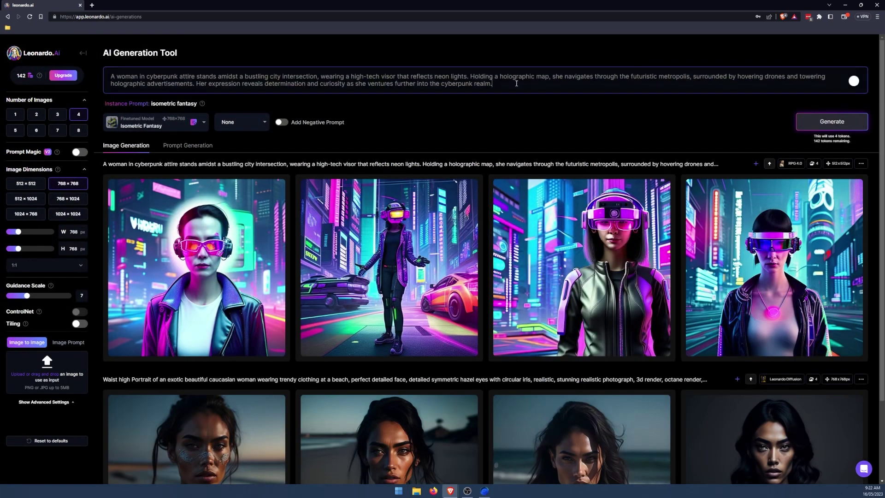
{"action": "key", "text": "ctrl+a"}
{"action": "key", "text": "BackSpace"}
{"action": "type", "text": "tiny forest worl"}
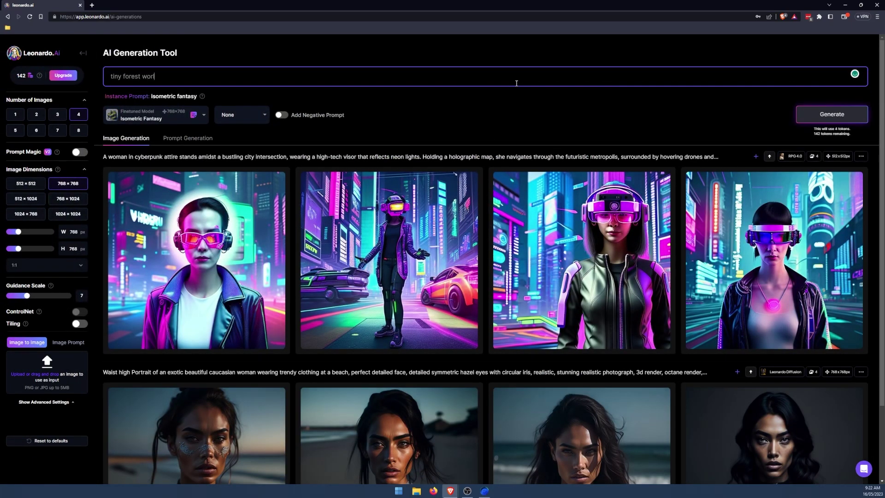
{"action": "type", "text": "d set in the witcher universe"}
{"action": "left_click", "coordinate": [28, 184]}
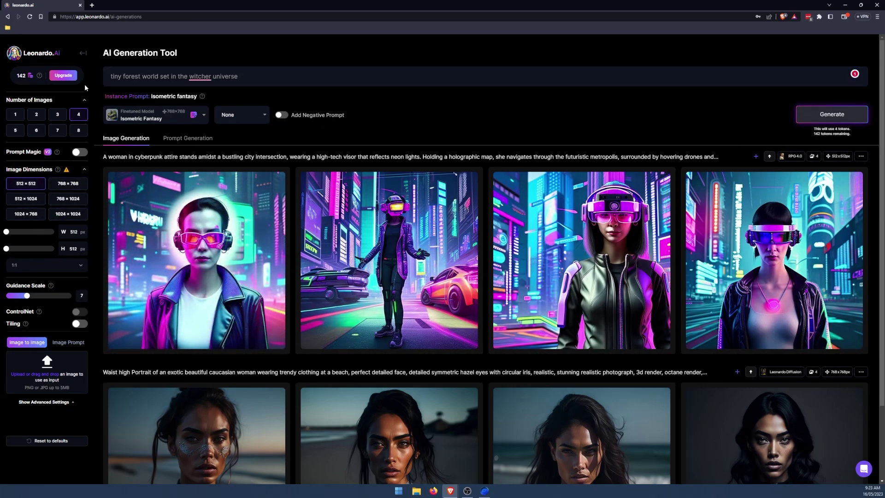
{"action": "mouse_move", "coordinate": [203, 77]}
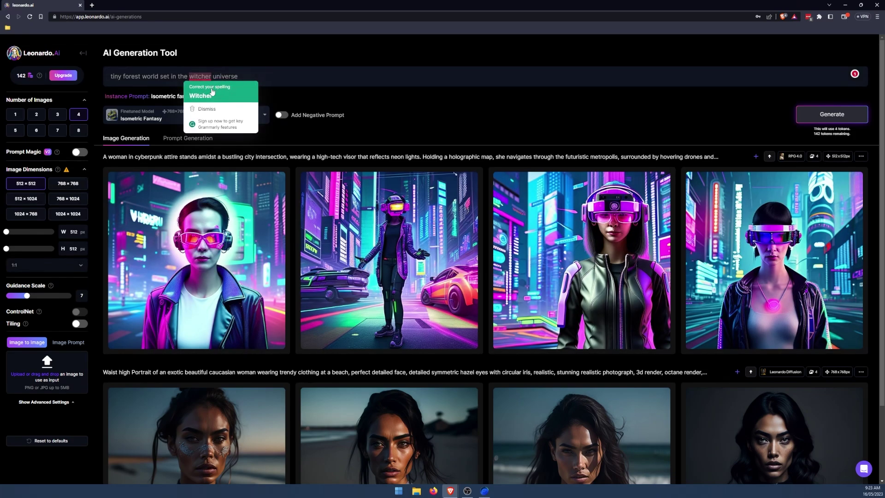
{"action": "left_click", "coordinate": [203, 95]}
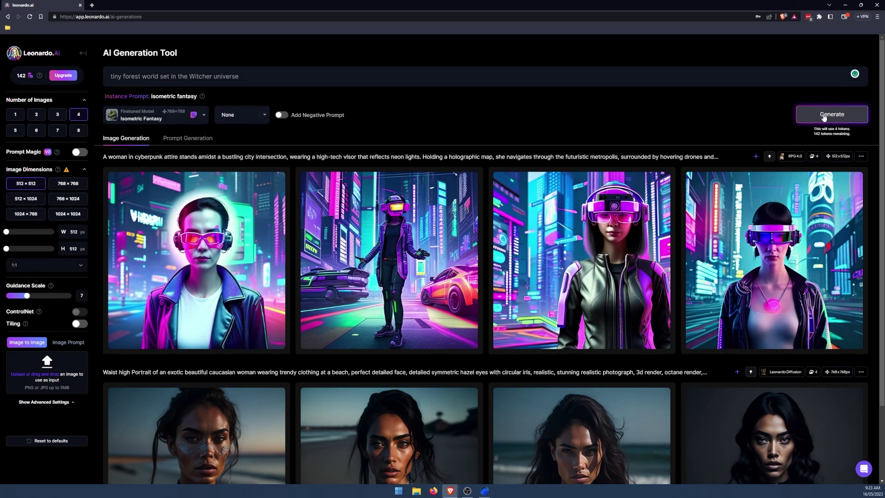
{"action": "left_click", "coordinate": [824, 118]}
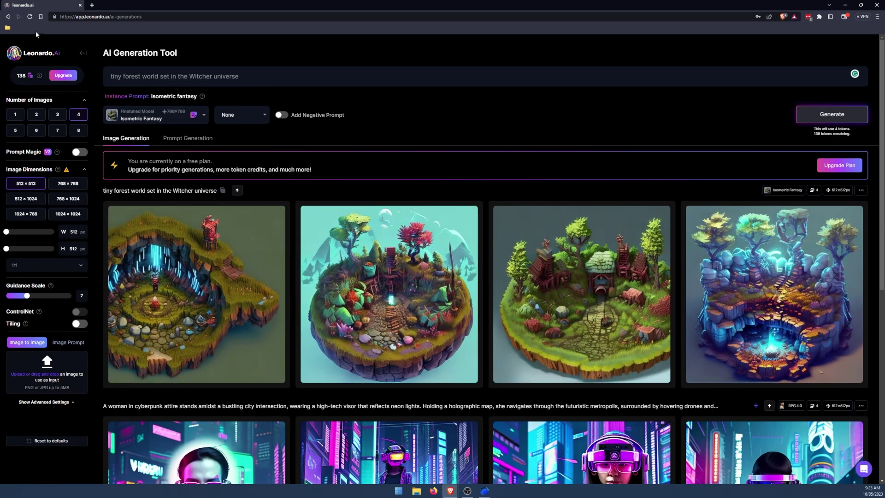
Generate Pixel Art images from the prompt 'mantid fantasy character'.
{"action": "left_click", "coordinate": [41, 53]}
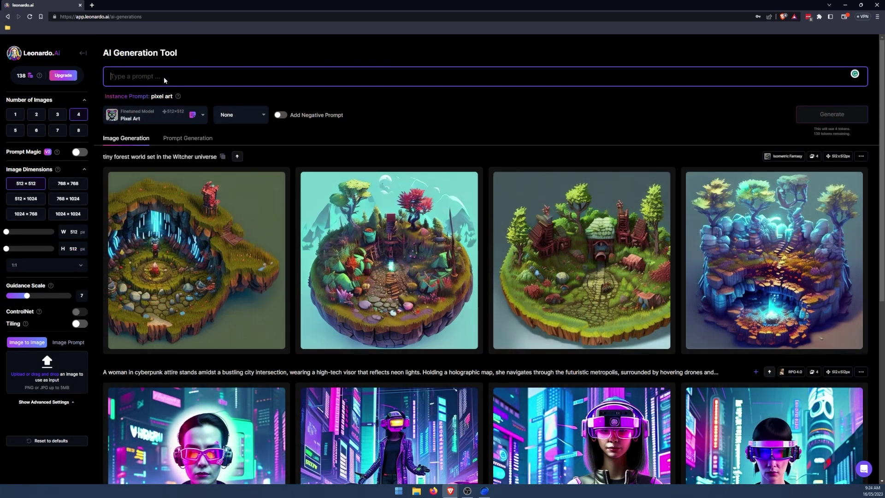
{"action": "type", "text": "mantid "}
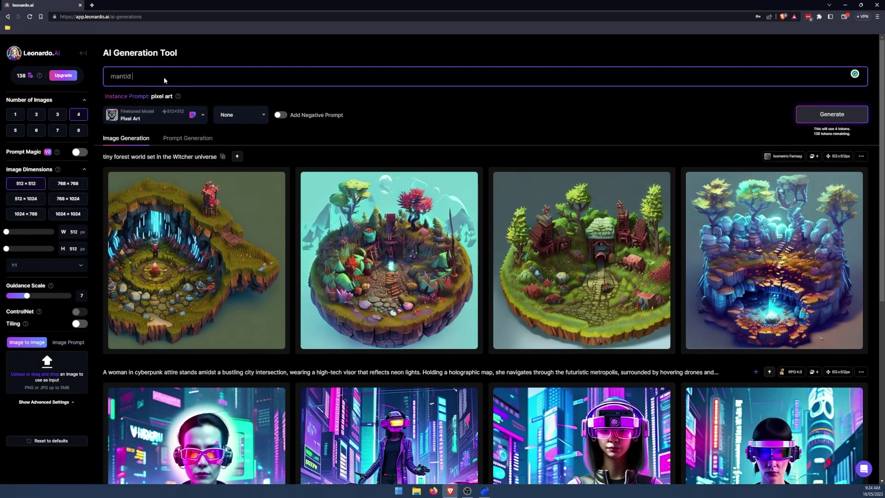
{"action": "type", "text": "fantasy character"}
{"action": "key", "text": "Return"}
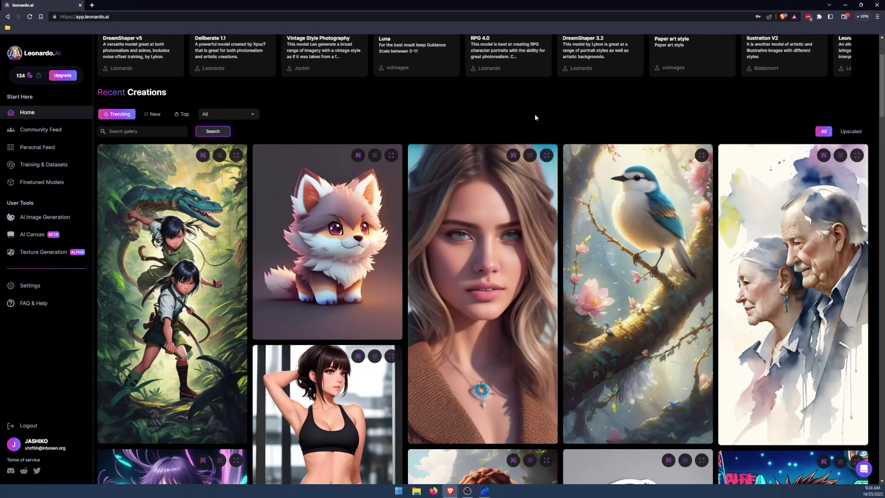
Open the red-haired woman's 'Ultra realistic photography' image from Recent Creations and review its prompt and settings.
{"action": "scroll", "coordinate": [696, 104], "scroll_direction": "down", "scroll_amount": 2}
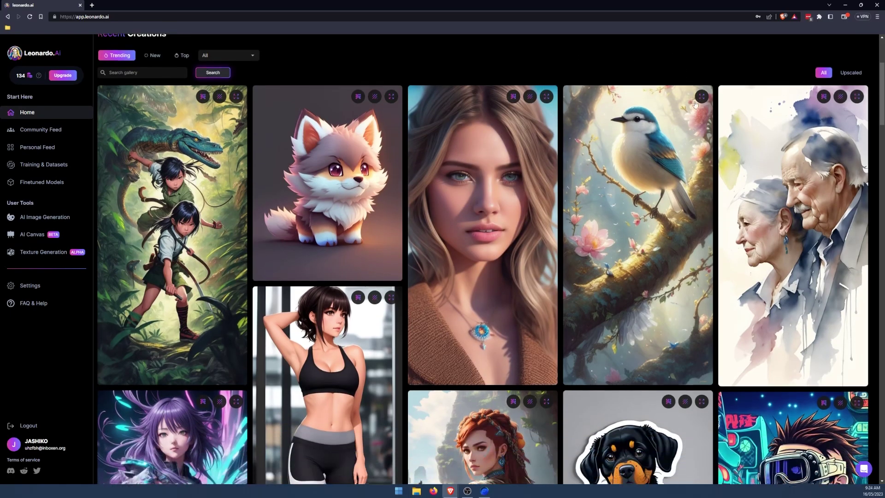
{"action": "scroll", "coordinate": [692, 198], "scroll_direction": "down", "scroll_amount": 5}
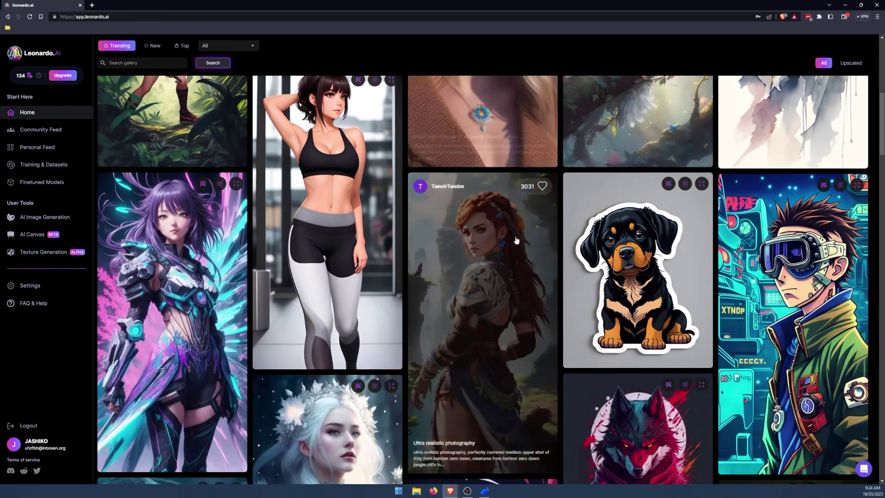
{"action": "left_click", "coordinate": [488, 264]}
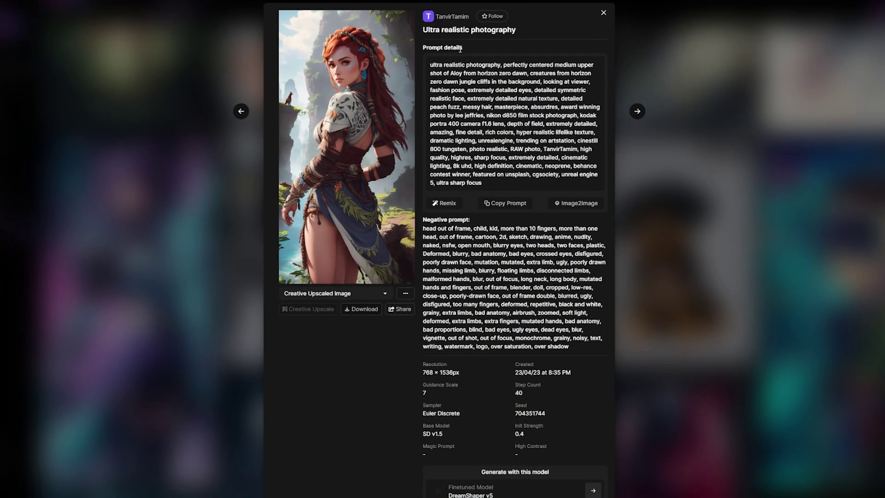
{"action": "scroll", "coordinate": [512, 167], "scroll_direction": "down", "scroll_amount": 2}
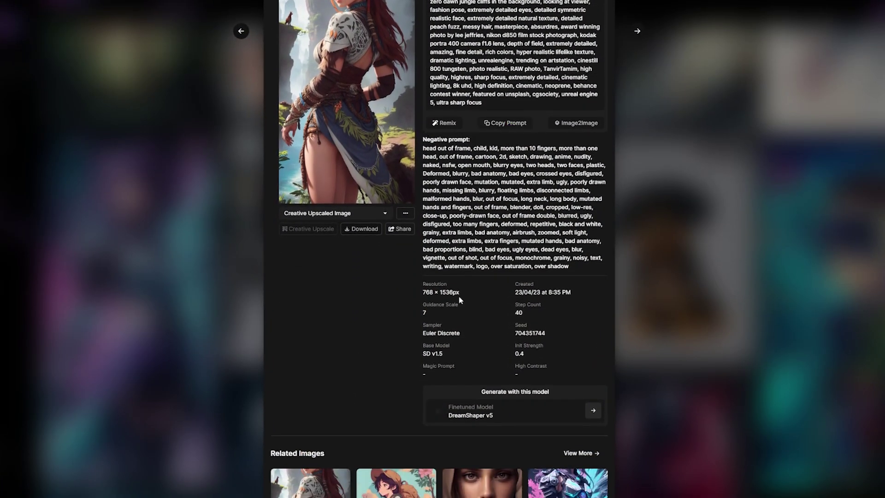
{"action": "scroll", "coordinate": [442, 258], "scroll_direction": "down", "scroll_amount": 2}
{"action": "scroll", "coordinate": [481, 226], "scroll_direction": "up", "scroll_amount": 4}
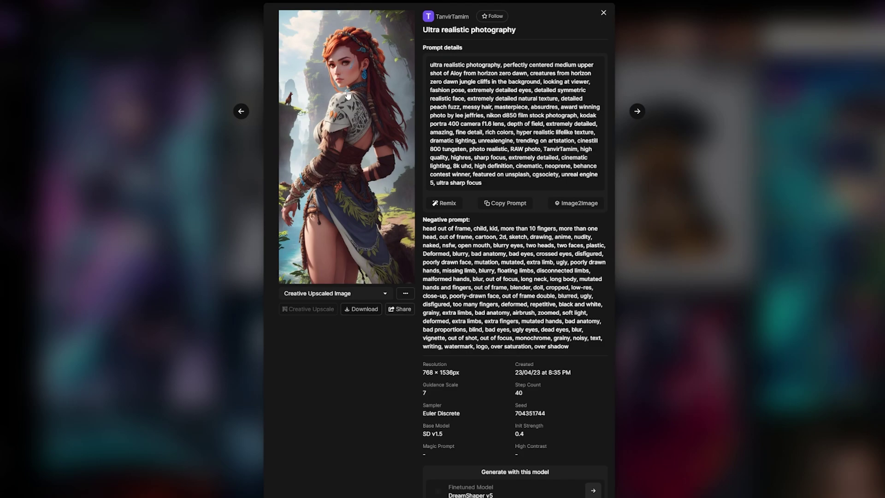
{"action": "scroll", "coordinate": [503, 262], "scroll_direction": "down", "scroll_amount": 2}
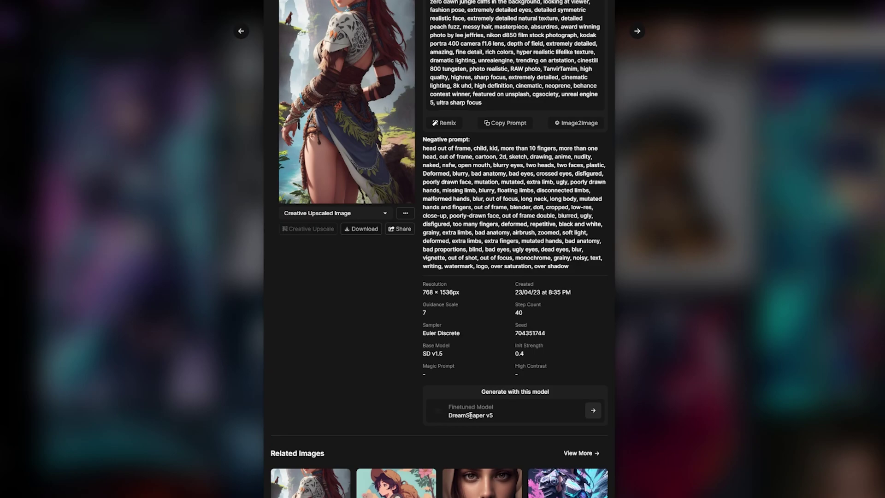
{"action": "scroll", "coordinate": [491, 256], "scroll_direction": "up", "scroll_amount": 2}
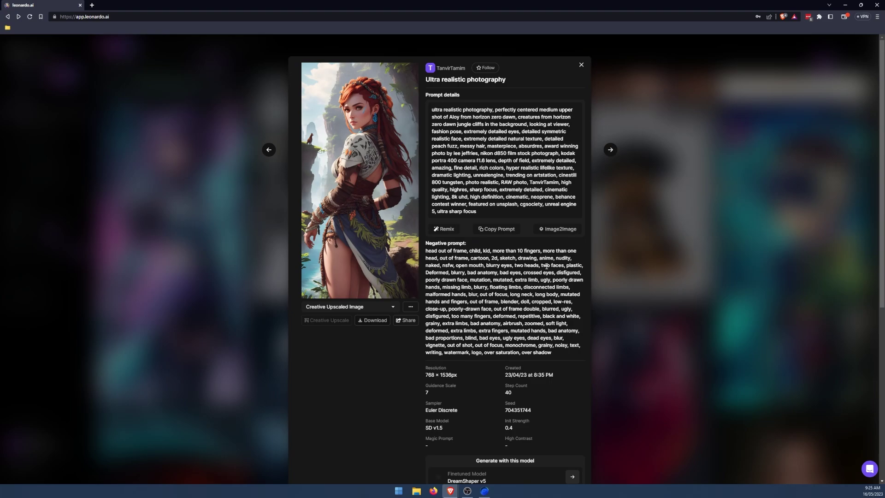
Send the Aloy image to Image2Image and switch the model to DreamShaper v5.
{"action": "left_click", "coordinate": [563, 229]}
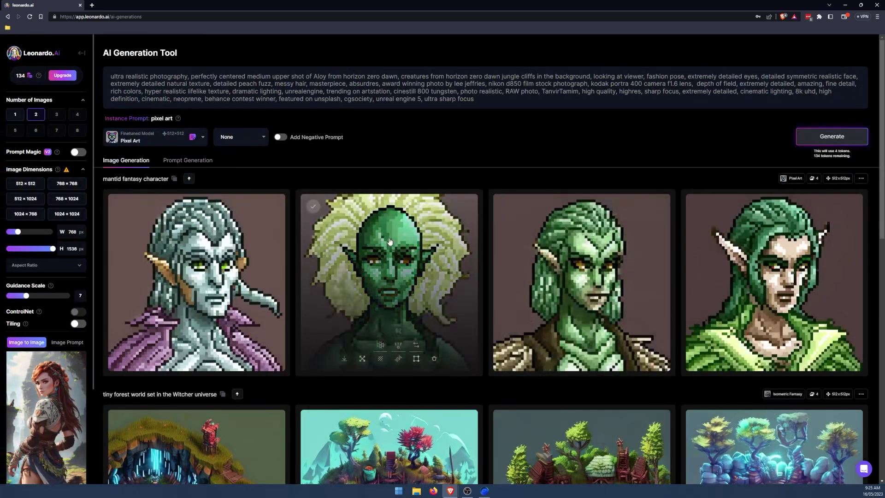
{"action": "left_click", "coordinate": [202, 138]}
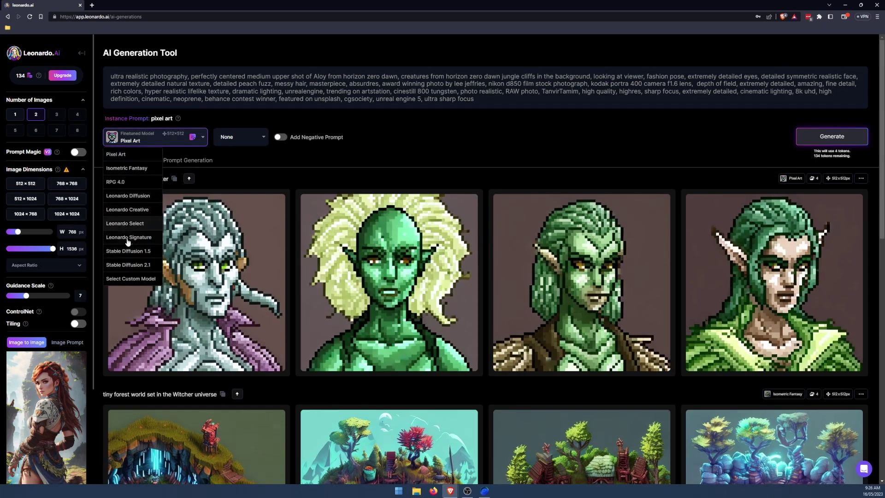
{"action": "left_click", "coordinate": [131, 279]}
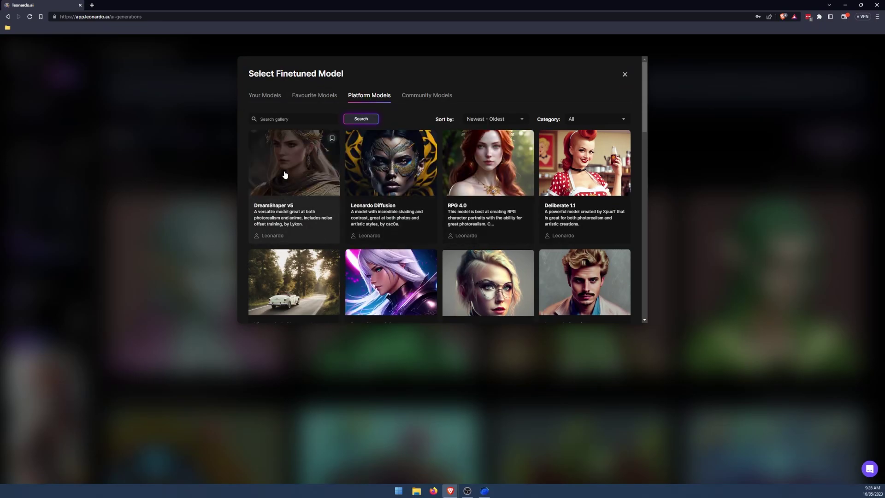
{"action": "scroll", "coordinate": [285, 174], "scroll_direction": "down", "scroll_amount": 3}
{"action": "scroll", "coordinate": [295, 170], "scroll_direction": "up", "scroll_amount": 3}
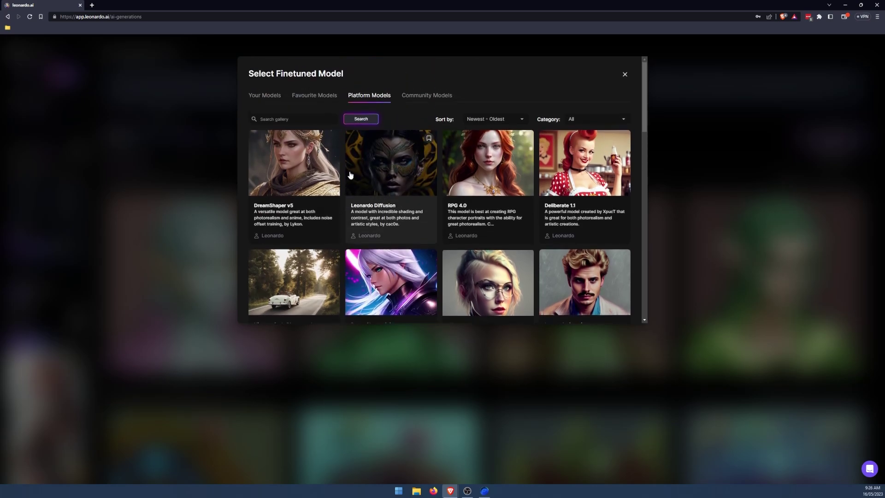
{"action": "left_click", "coordinate": [302, 165]}
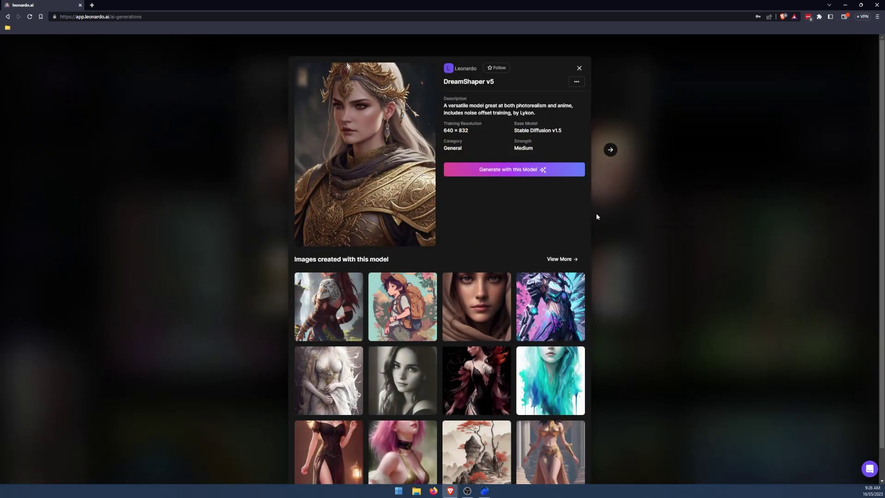
{"action": "left_click", "coordinate": [507, 170]}
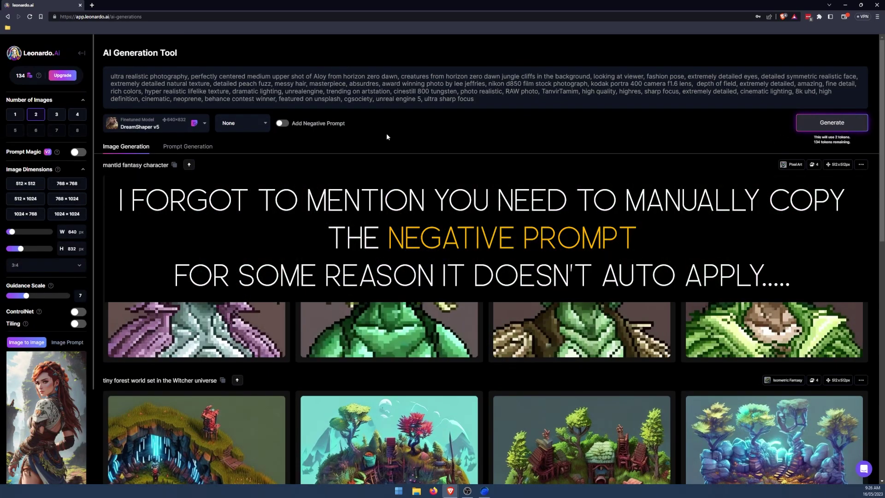
Generate four DreamShaper v5 Aloy portraits at 640×832 and view the first result.
{"action": "left_click", "coordinate": [77, 114]}
{"action": "left_click", "coordinate": [829, 122]}
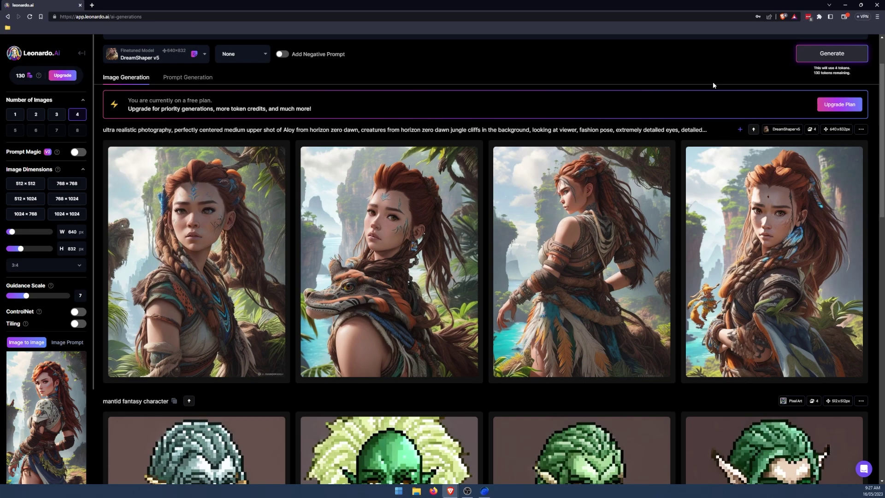
{"action": "mouse_move", "coordinate": [360, 260]}
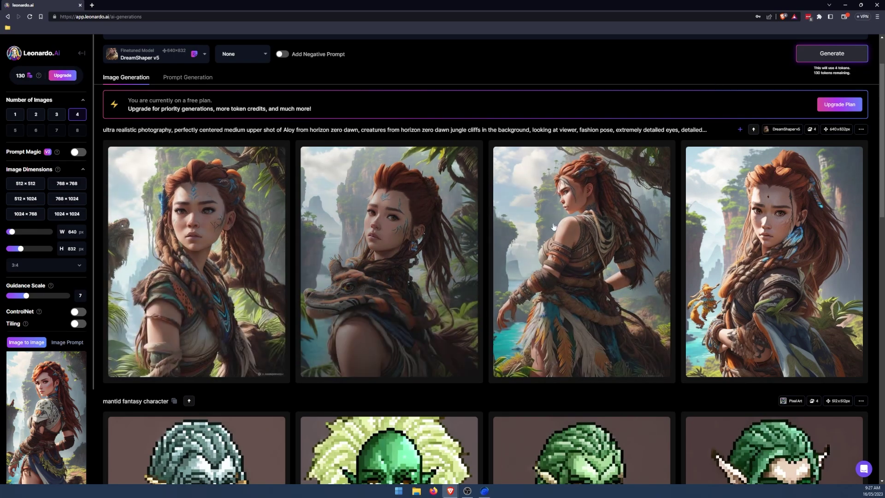
{"action": "mouse_move", "coordinate": [221, 225]}
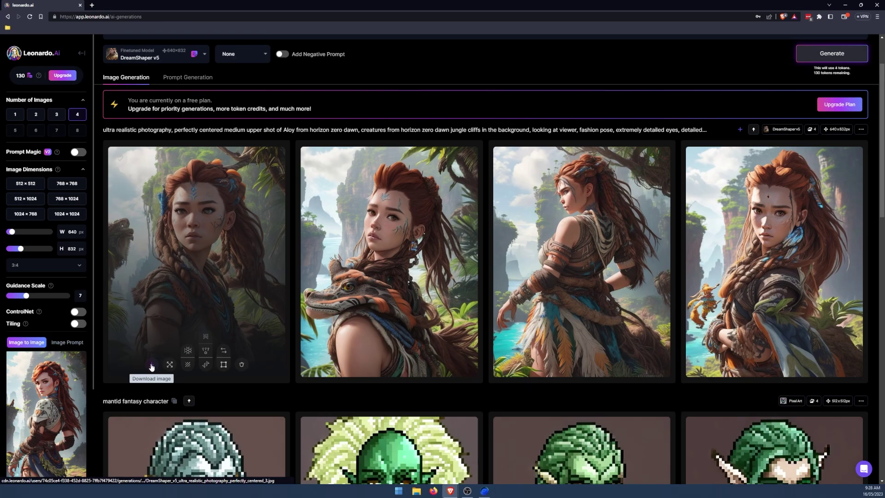
View the first DreamShaper v5 Aloy portrait full-size, then close it to return to the four-image gallery.
{"action": "left_click", "coordinate": [216, 170]}
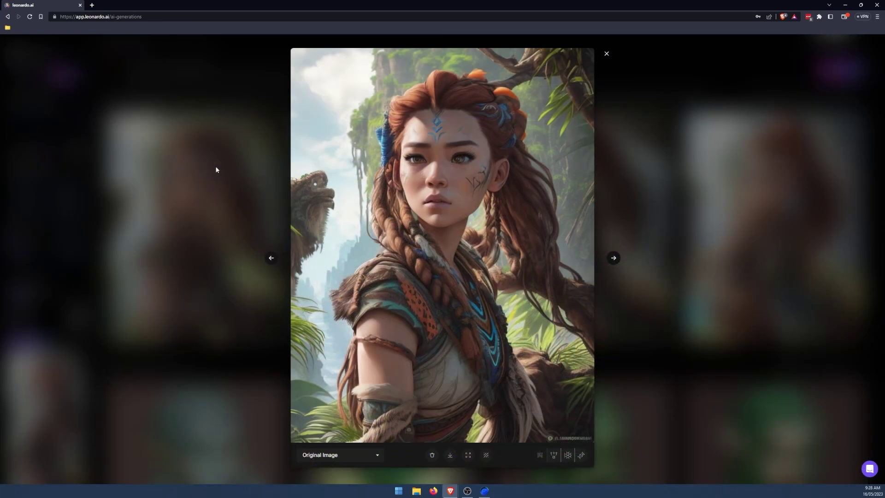
{"action": "left_click", "coordinate": [606, 54]}
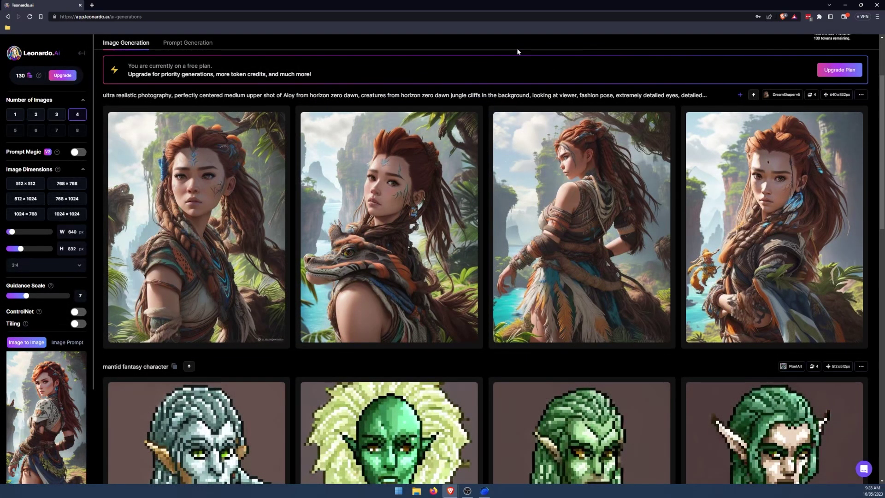